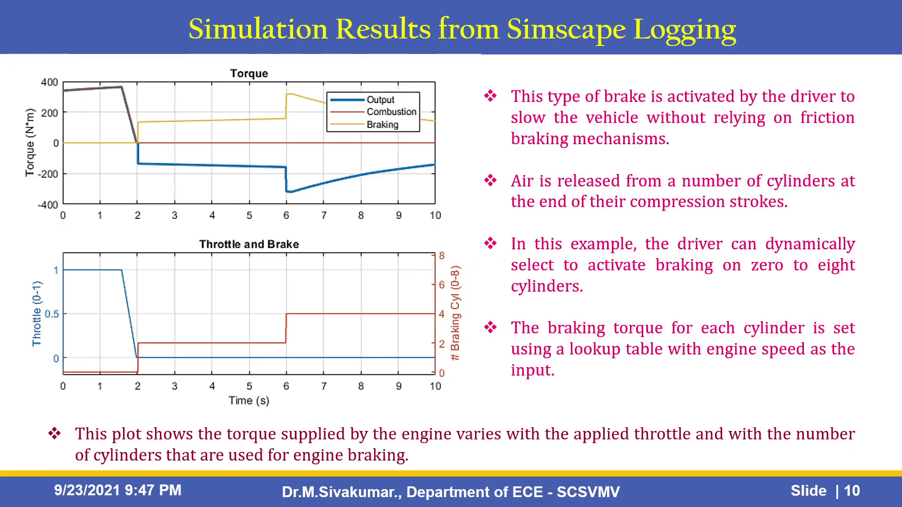
# - Switch from the PowerPoint slideshow to the Simulink model
pyautogui.hotkey('alt', 'Tab')
pyautogui.hotkey('alt', 'Tab')
pyautogui.hotkey('alt', 'Tab')
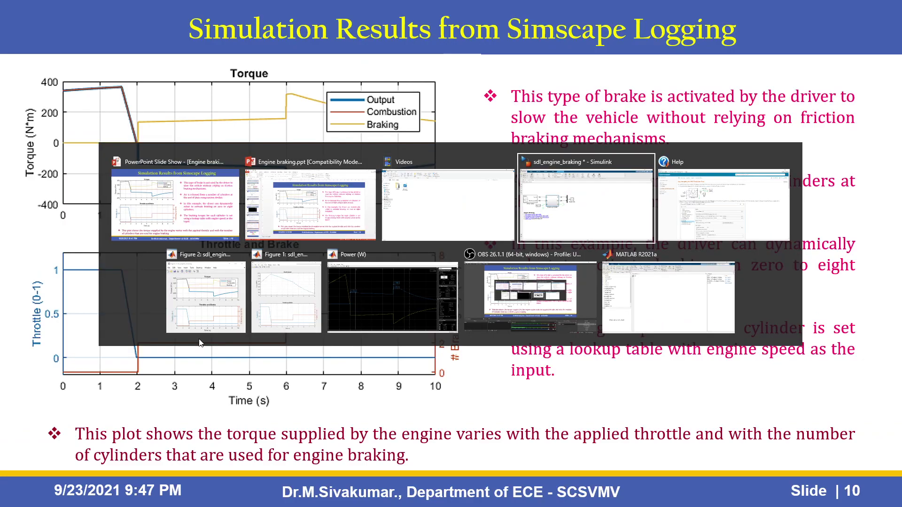
# - Open the Driver Inputs block in Signal Builder
pyautogui.click(258, 292)
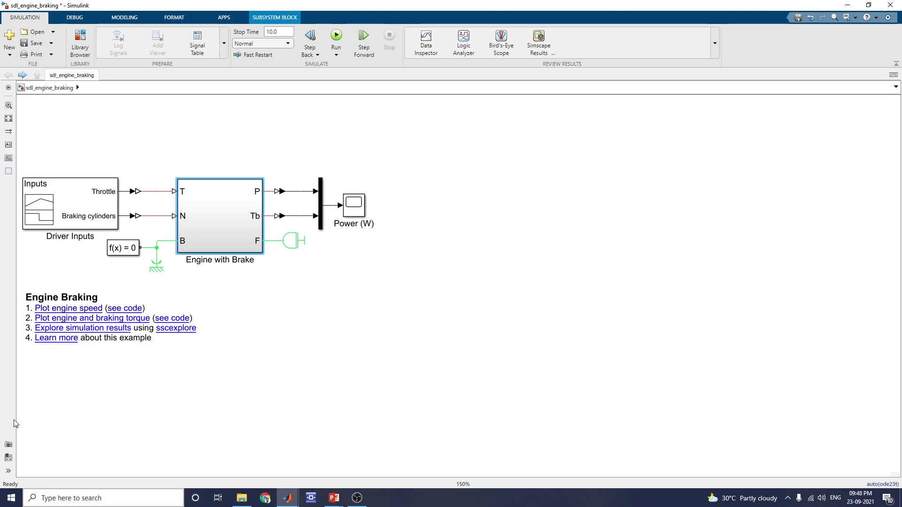
pyautogui.click(69, 207)
pyautogui.doubleClick(69, 206)
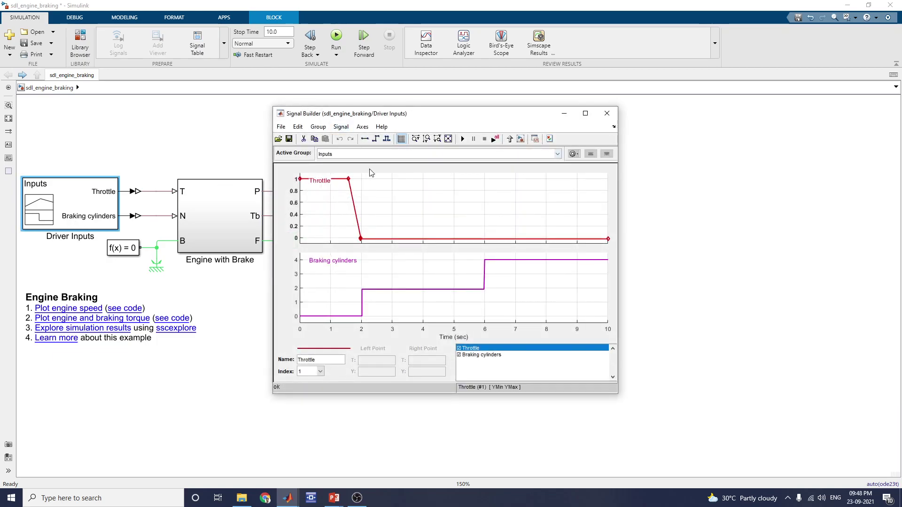
# - Keep Inputs as the active group, inspect the Throttle and Braking cylinders segments, then open the File menu
pyautogui.click(553, 155)
pyautogui.click(540, 163)
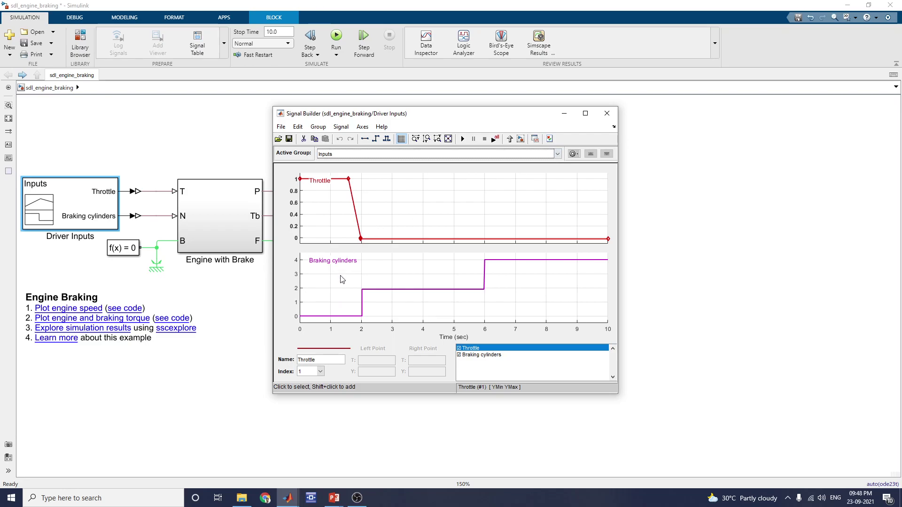
pyautogui.moveTo(392, 239); pyautogui.dragTo(393, 238)
pyautogui.moveTo(383, 289)
pyautogui.mouseDown()
pyautogui.moveTo(385, 278)
pyautogui.moveTo(383, 291)
pyautogui.mouseUp()
pyautogui.click(454, 281)
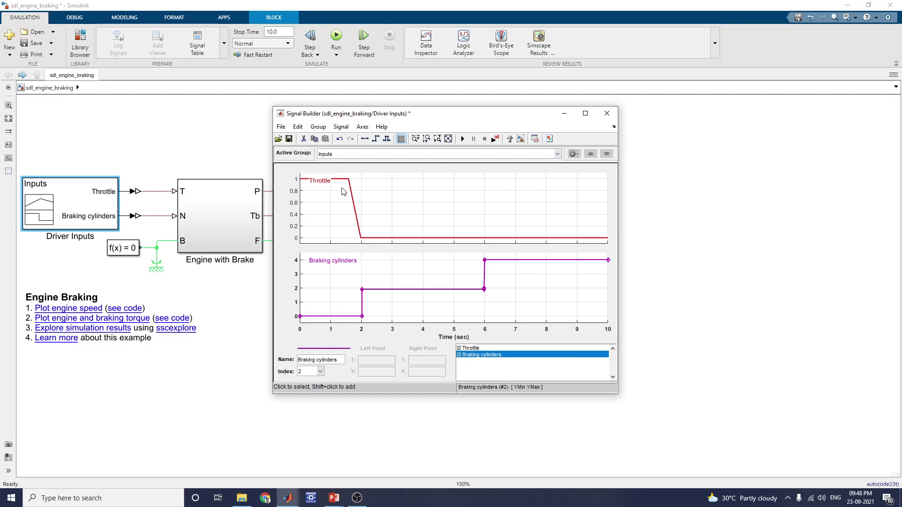
pyautogui.click(281, 127)
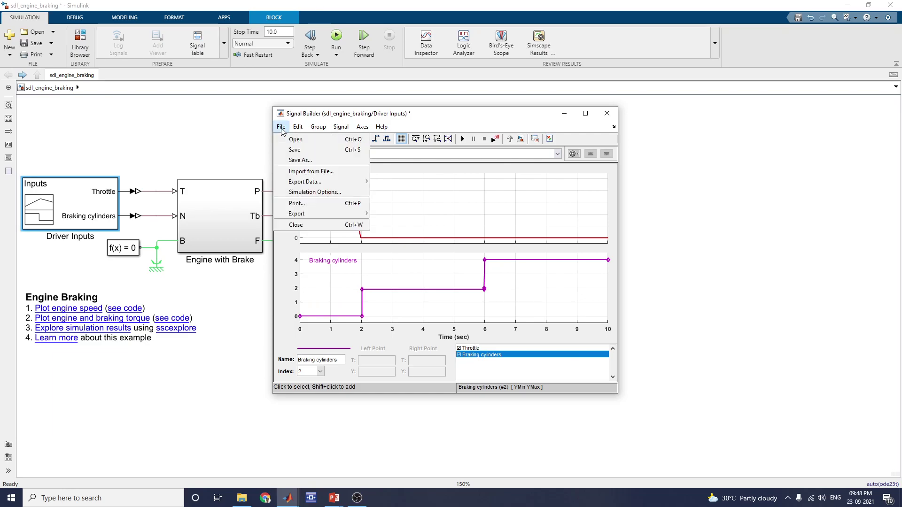
pyautogui.click(289, 172)
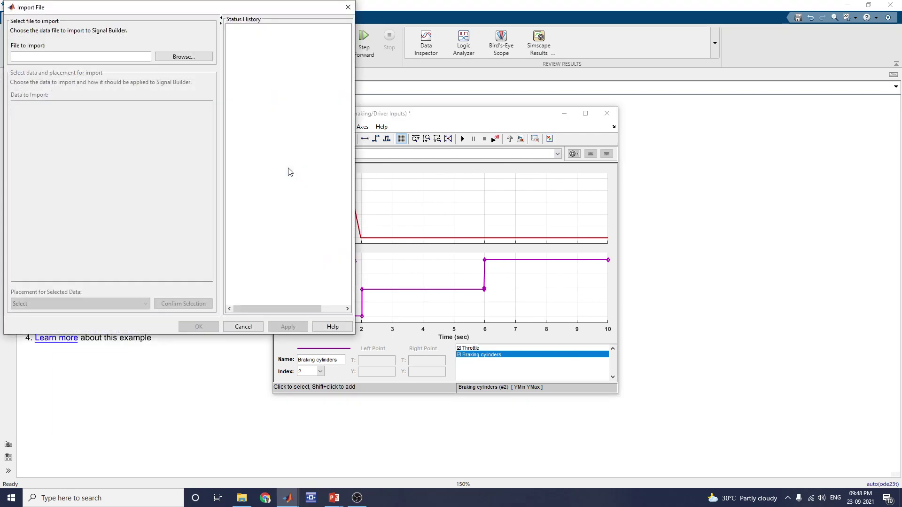
pyautogui.click(185, 58)
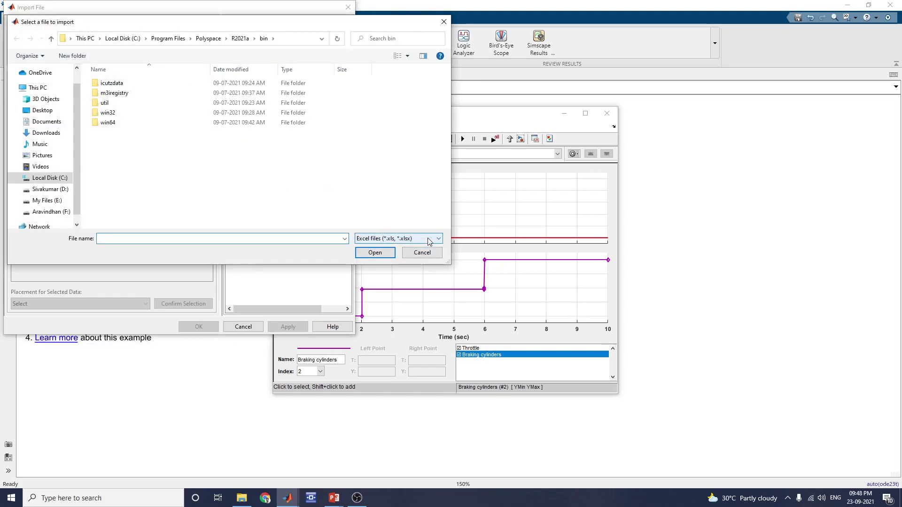
pyautogui.click(393, 240)
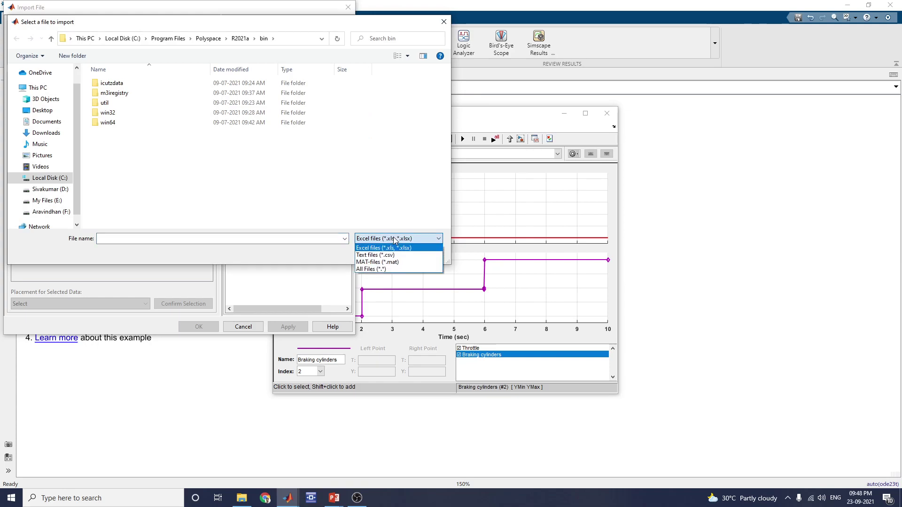
pyautogui.click(395, 240)
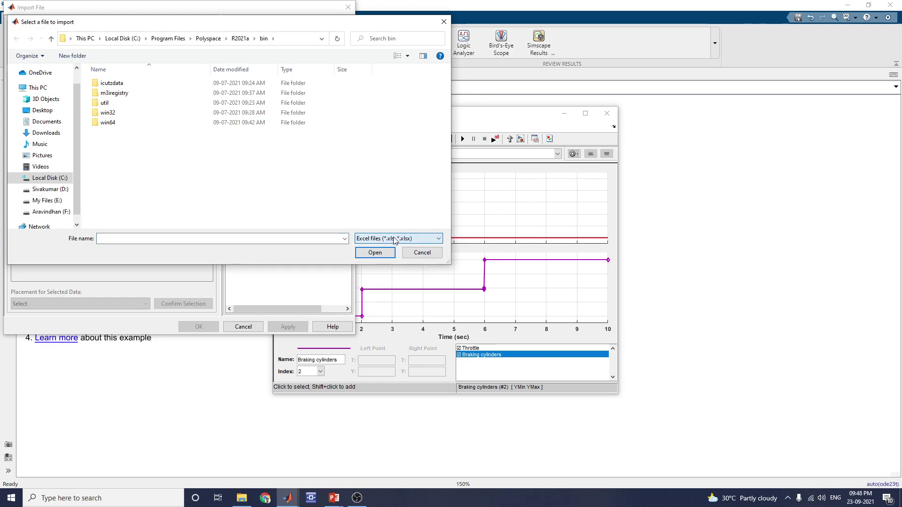
pyautogui.click(409, 253)
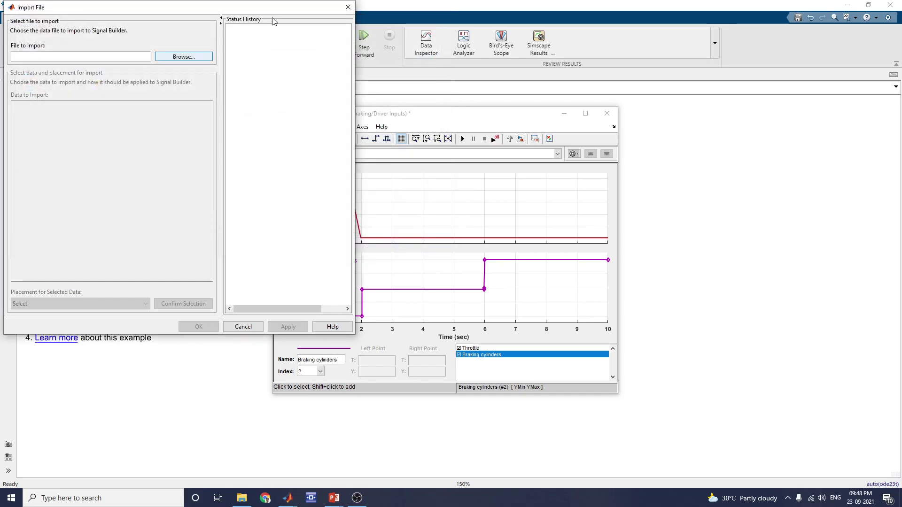
pyautogui.click(348, 7)
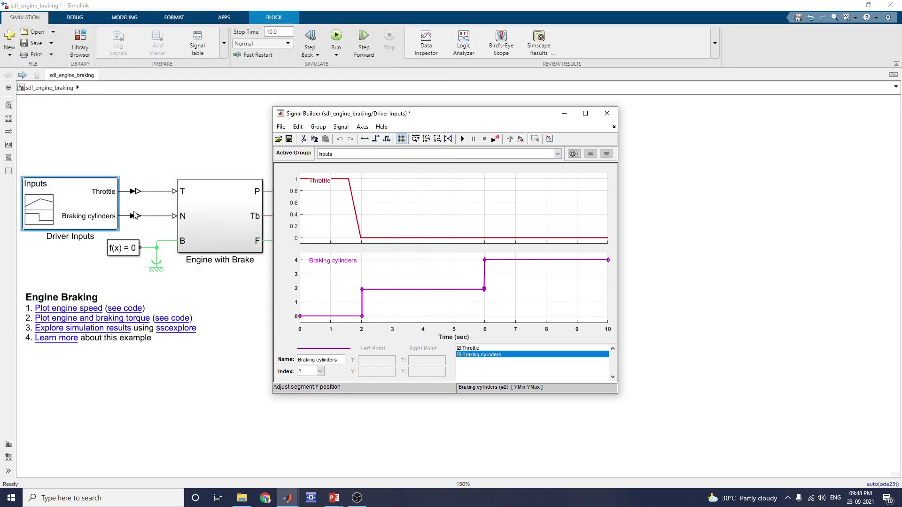
pyautogui.click(606, 113)
# - Open the Engine block in Engine with Brake, keeping normalized 3rd-order polynomial parameterization and Diesel type
pyautogui.doubleClick(223, 217)
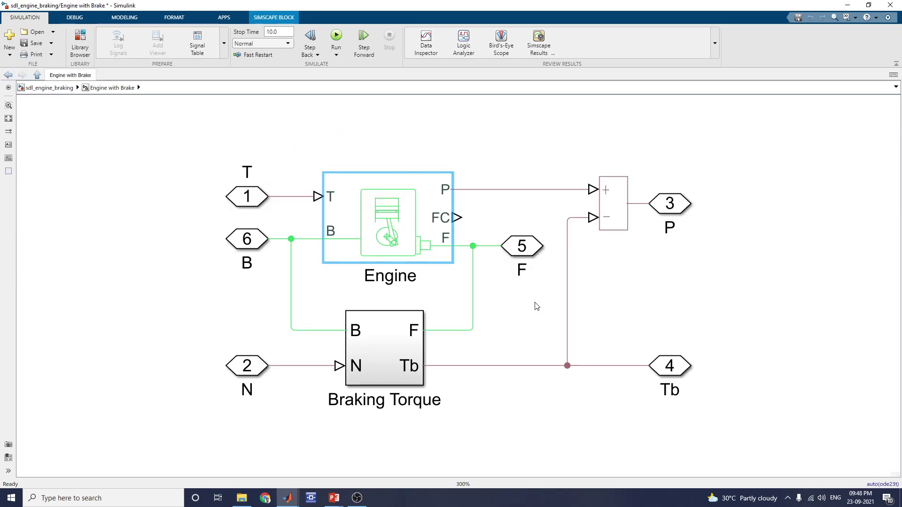
pyautogui.click(381, 357)
pyautogui.click(393, 216)
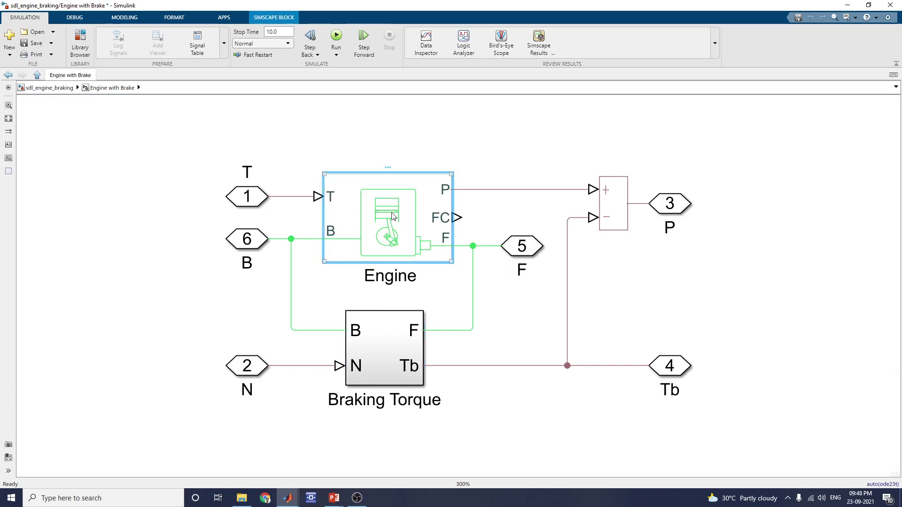
pyautogui.doubleClick(394, 215)
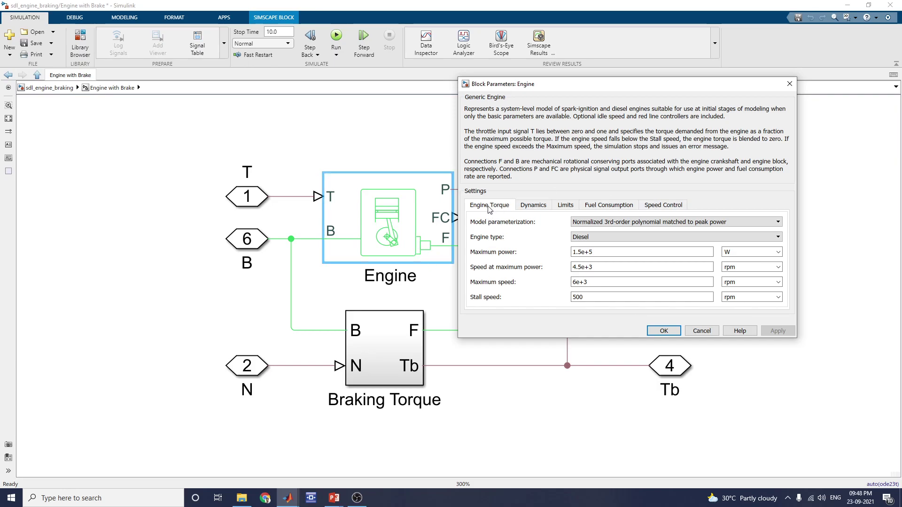
pyautogui.click(613, 224)
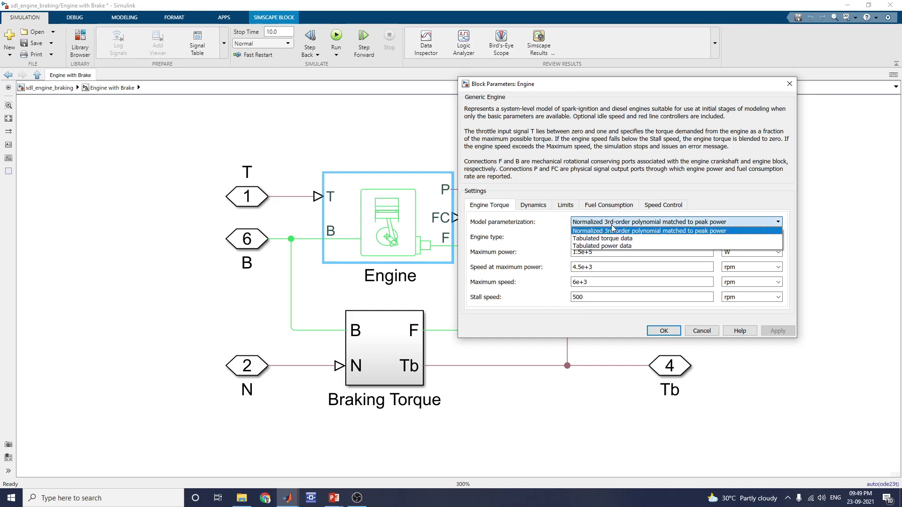
pyautogui.click(612, 229)
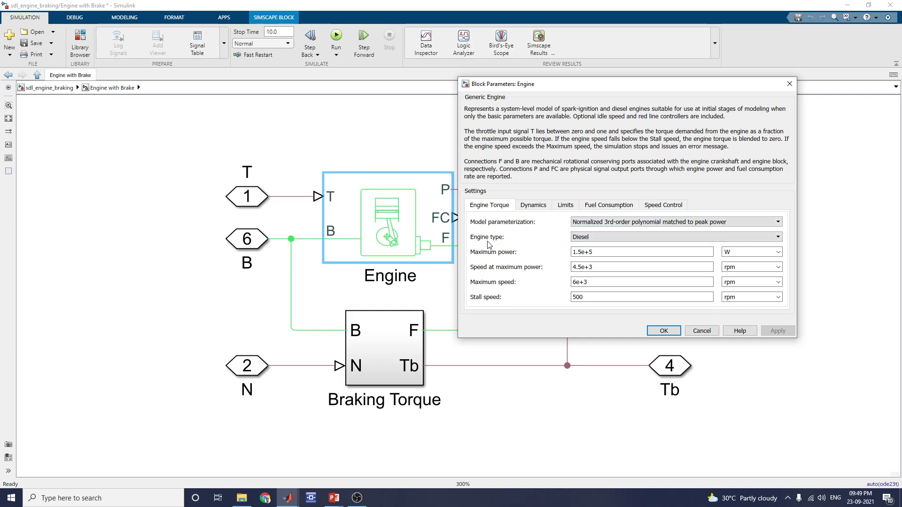
pyautogui.click(593, 237)
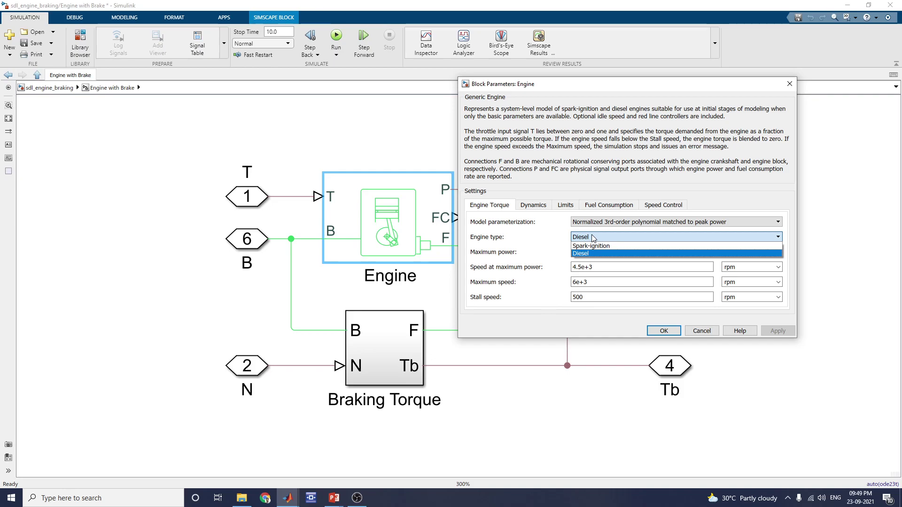
pyautogui.click(592, 238)
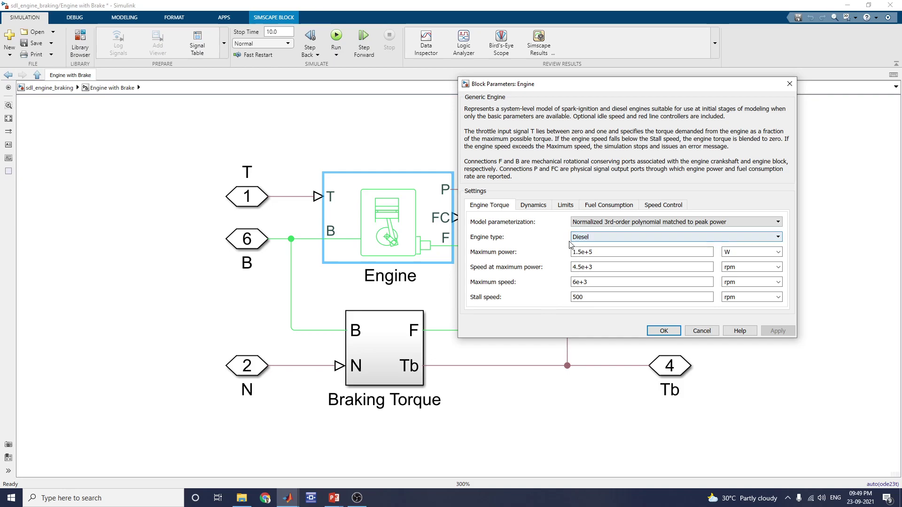
# - Review the dynamics, limits and speed control tabs, keep No fuel consumption, accept, and go up a level
pyautogui.click(534, 208)
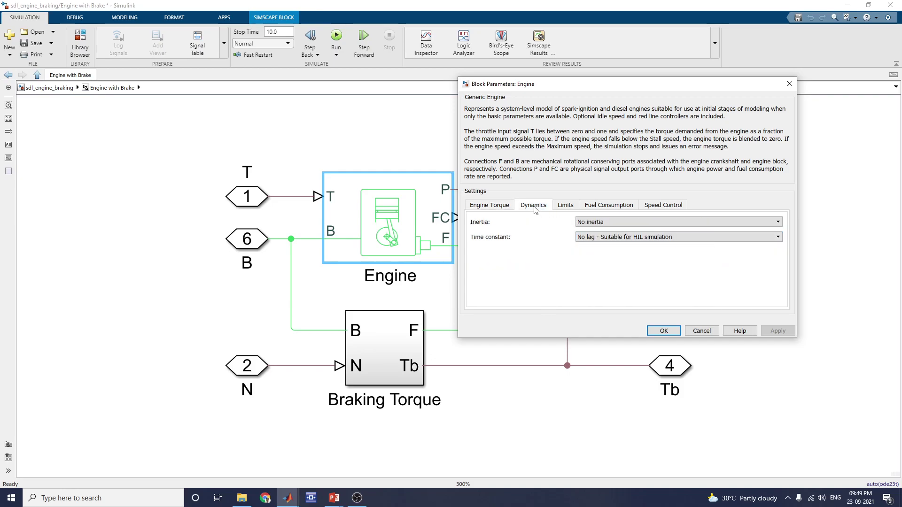
pyautogui.click(565, 209)
pyautogui.click(602, 210)
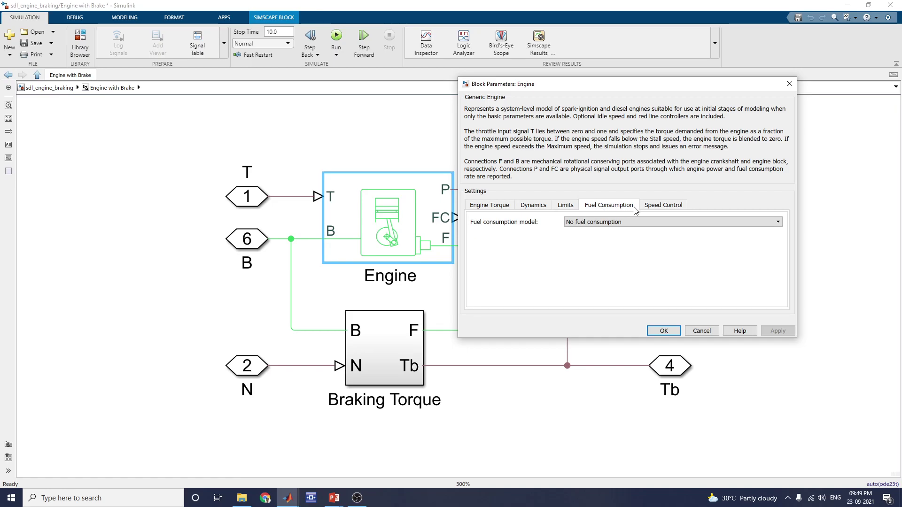
pyautogui.click(606, 223)
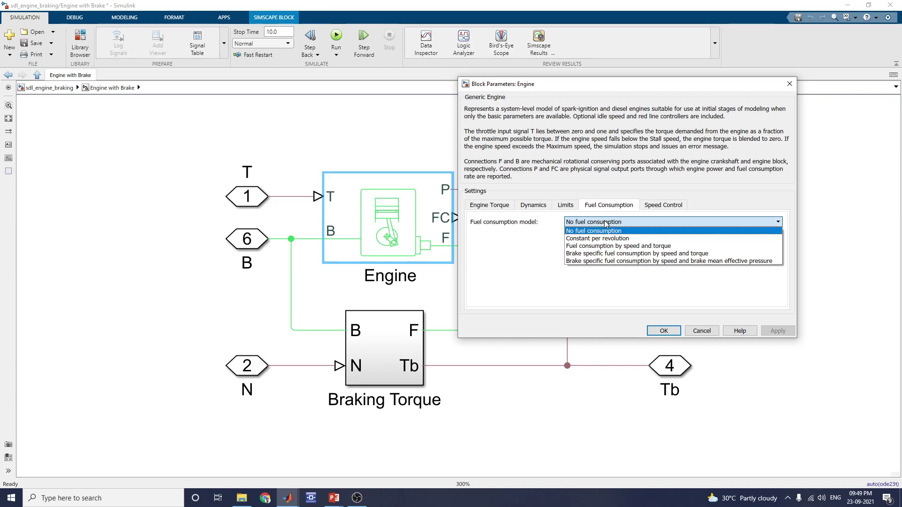
pyautogui.click(606, 224)
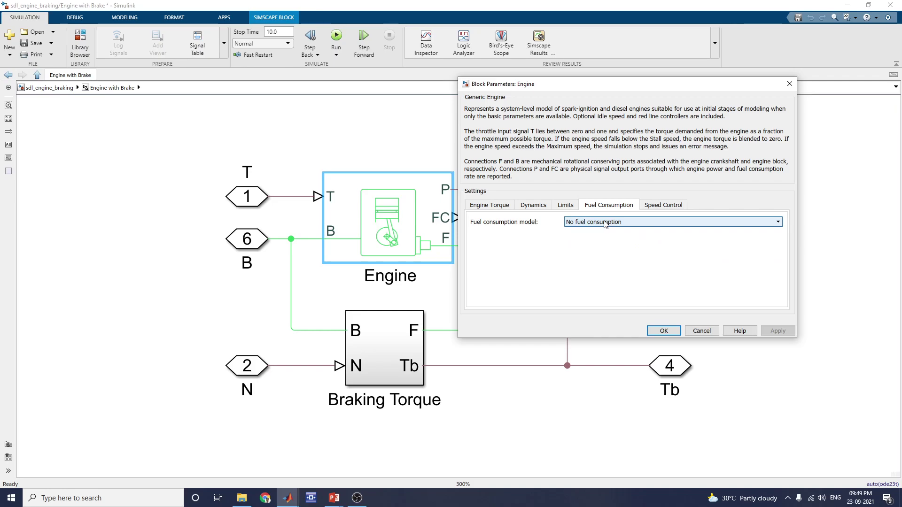
pyautogui.click(652, 209)
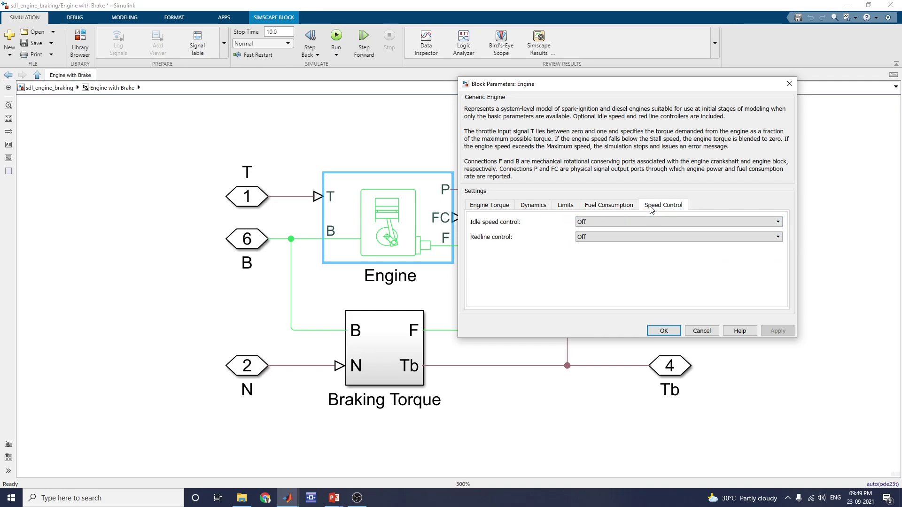
pyautogui.click(666, 331)
pyautogui.click(8, 75)
# - Open the Braking Torque subsystem and review the Motion Sensor parameters
pyautogui.doubleClick(206, 188)
pyautogui.click(417, 241)
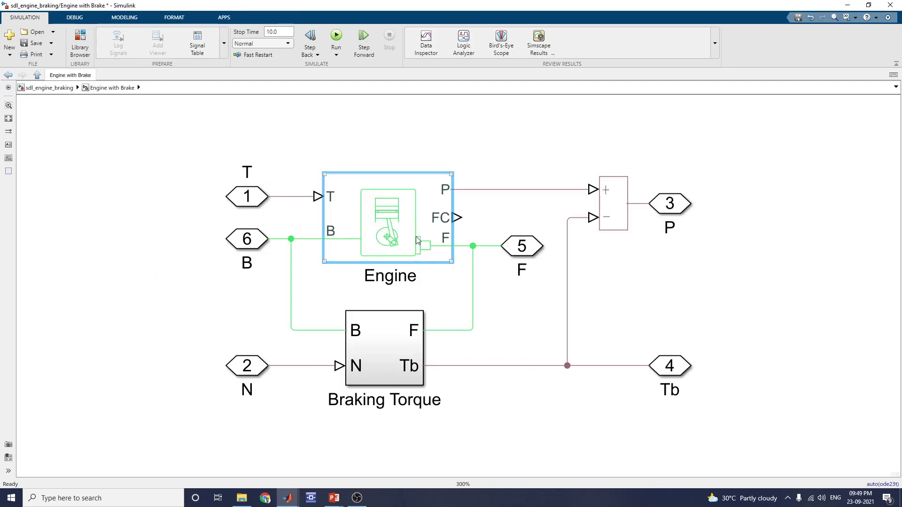
pyautogui.doubleClick(418, 345)
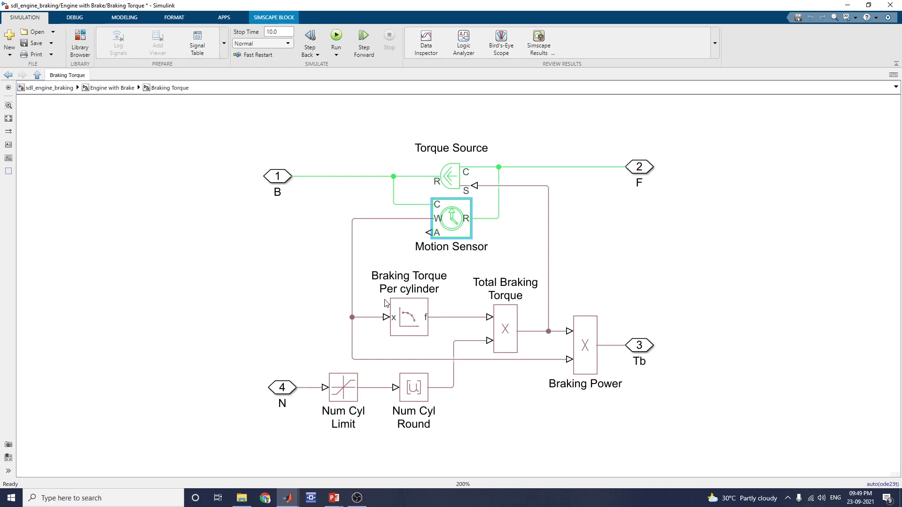
pyautogui.click(550, 391)
pyautogui.click(550, 391)
pyautogui.click(458, 235)
pyautogui.doubleClick(459, 235)
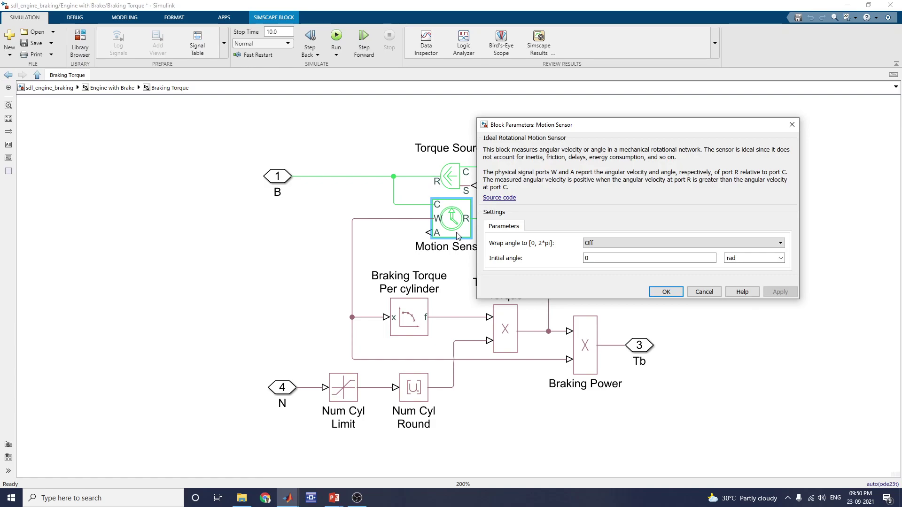
pyautogui.click(788, 127)
# - Review the Torque Source parameters, then return to the top-level sdl_engine_braking model
pyautogui.click(451, 179)
pyautogui.doubleClick(452, 178)
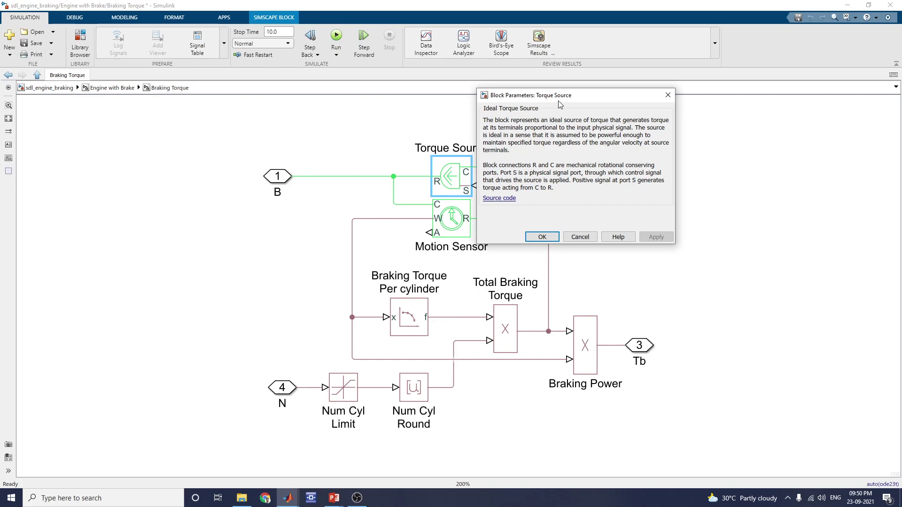
pyautogui.moveTo(574, 97); pyautogui.dragTo(615, 90)
pyautogui.click(710, 88)
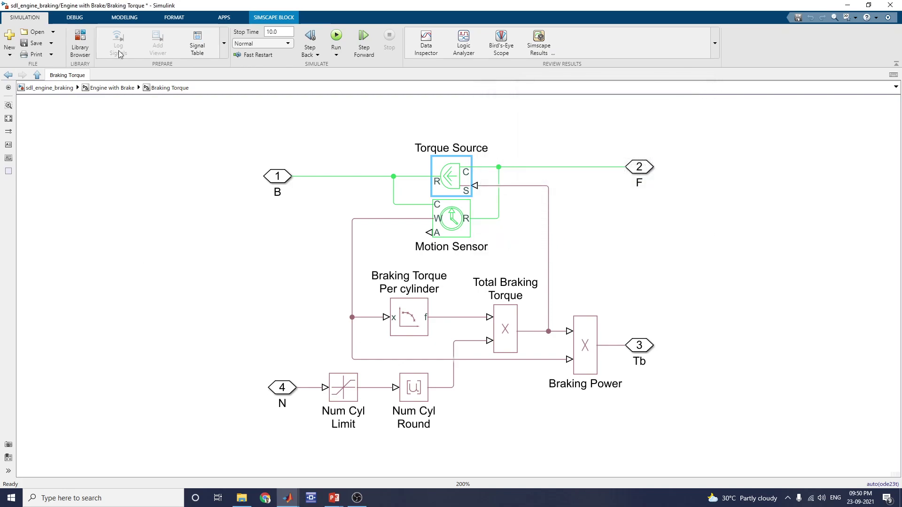
pyautogui.click(8, 76)
pyautogui.click(4, 78)
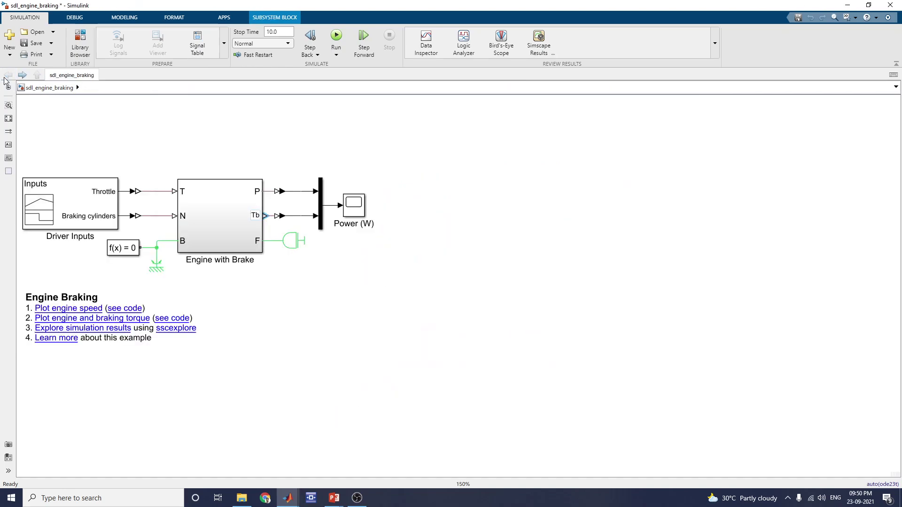
# - Run the sdl_engine_braking simulation and open the Power (W) scope
pyautogui.click(336, 36)
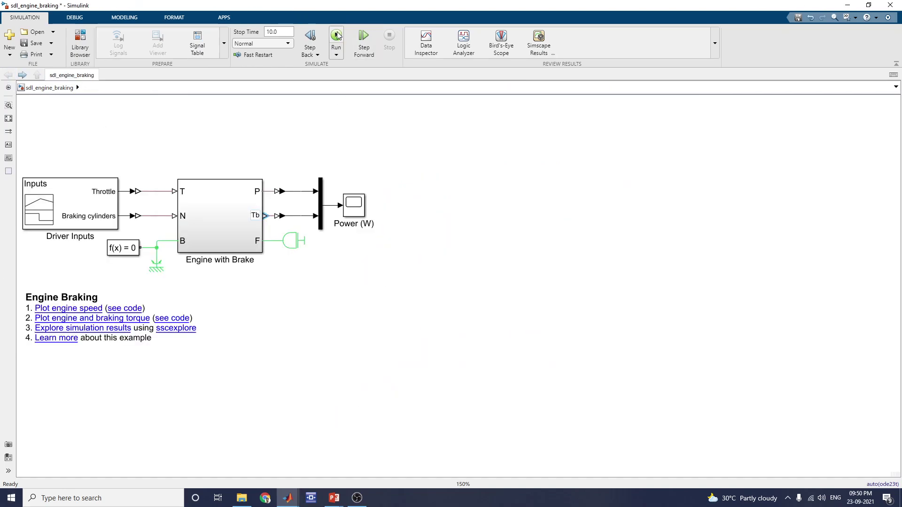
pyautogui.doubleClick(360, 213)
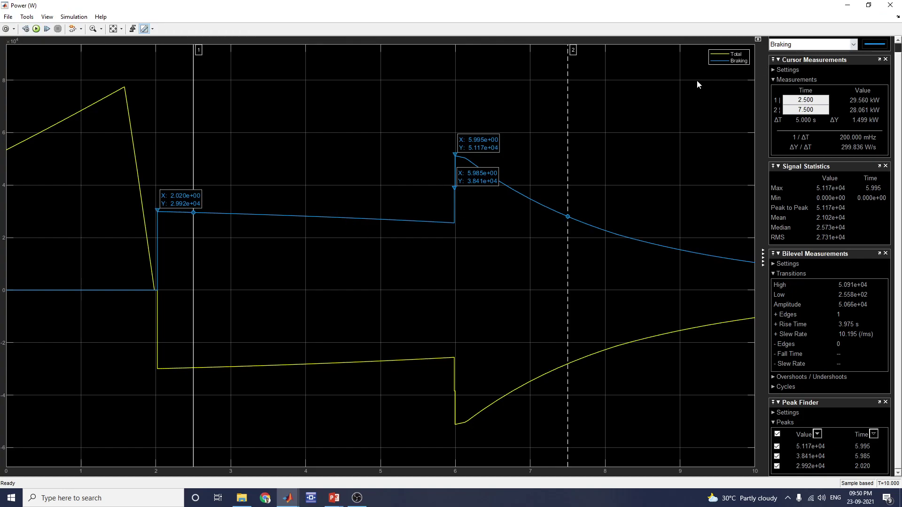
pyautogui.click(837, 44)
pyautogui.click(809, 56)
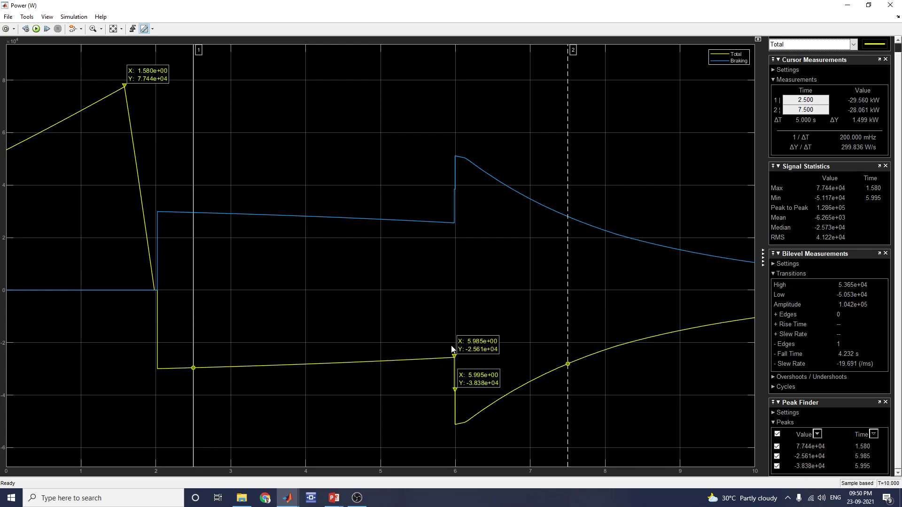
pyautogui.click(838, 45)
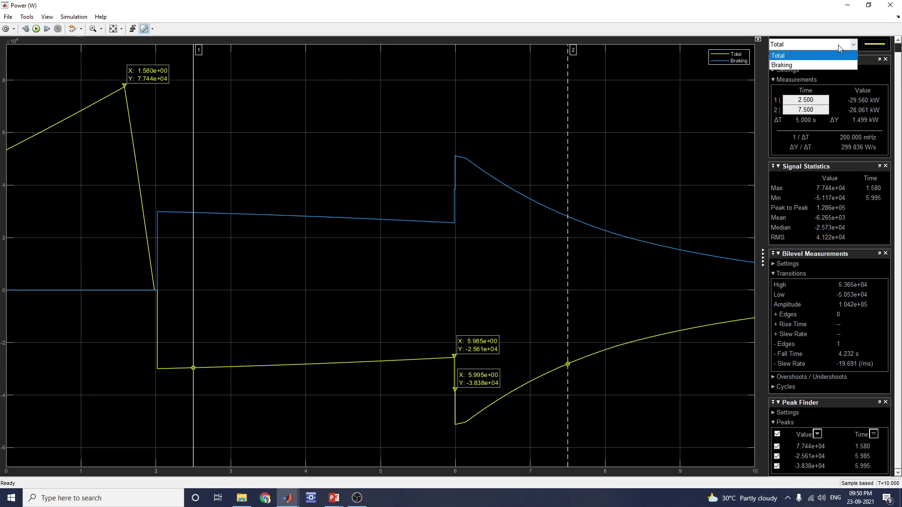
pyautogui.click(803, 64)
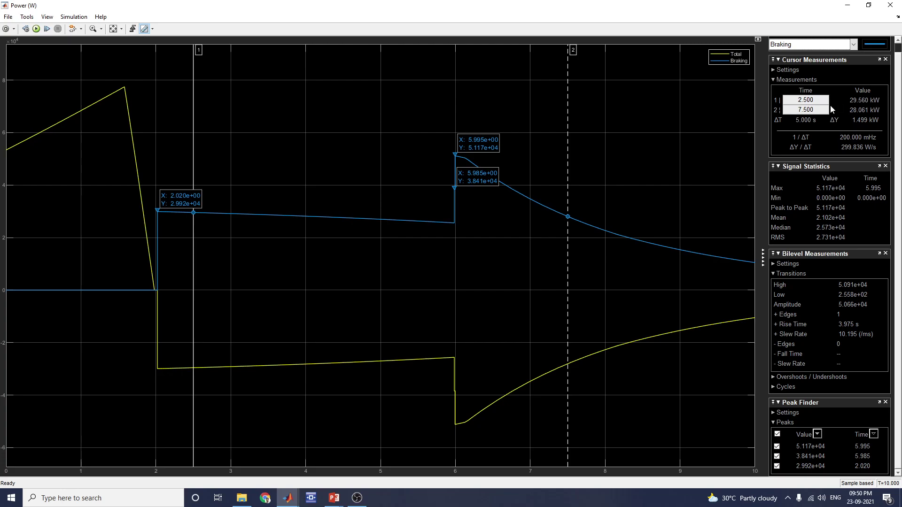
# - Move Cursor 1 to 2.004 s and Cursor 2 to 5.988 s on the Braking trace, then close the scope
pyautogui.moveTo(192, 117); pyautogui.dragTo(330, 125)
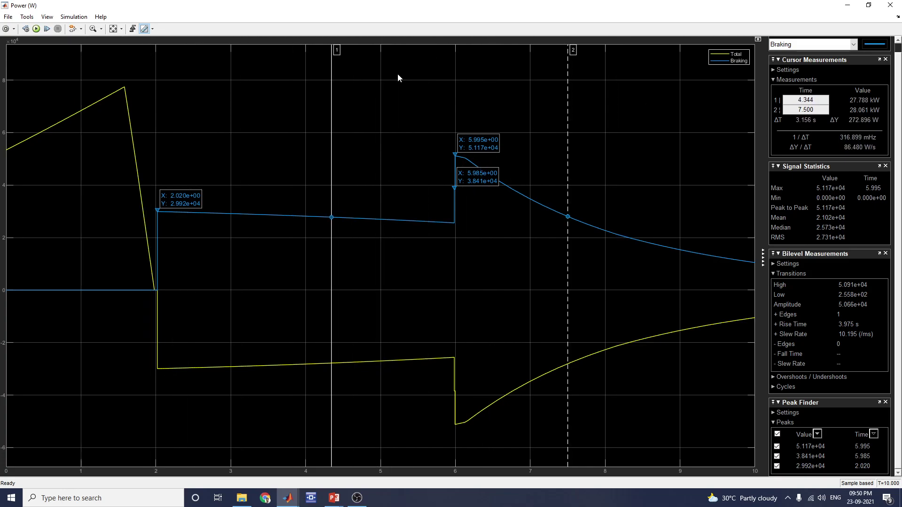
pyautogui.moveTo(567, 114); pyautogui.dragTo(623, 186)
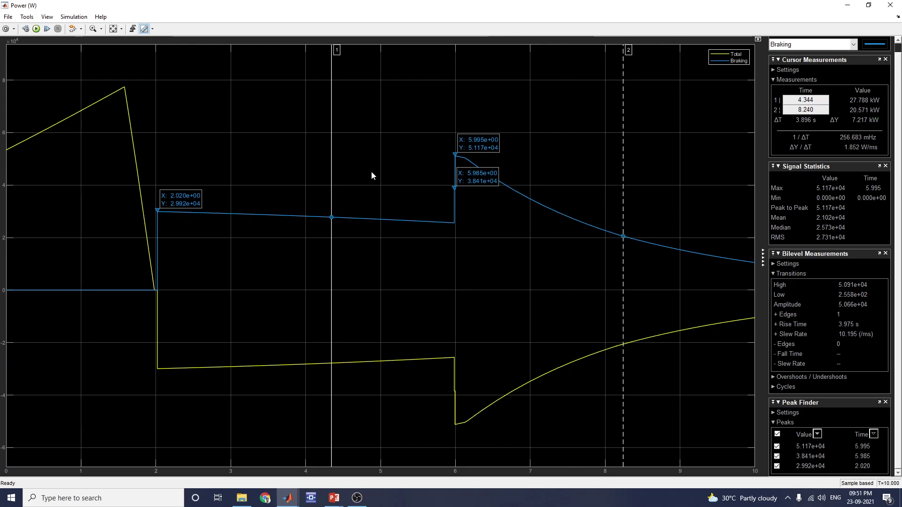
pyautogui.moveTo(332, 136); pyautogui.dragTo(156, 149)
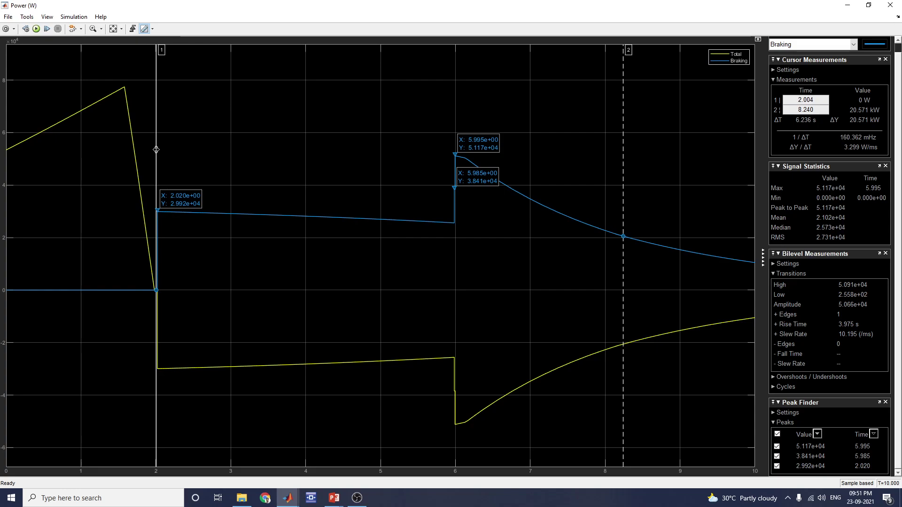
pyautogui.moveTo(622, 193); pyautogui.dragTo(455, 194)
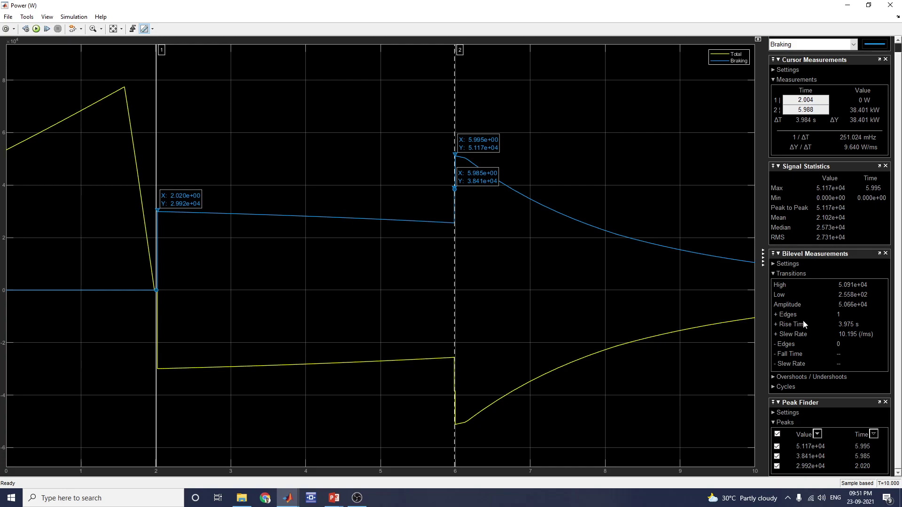
pyautogui.moveTo(804, 324)
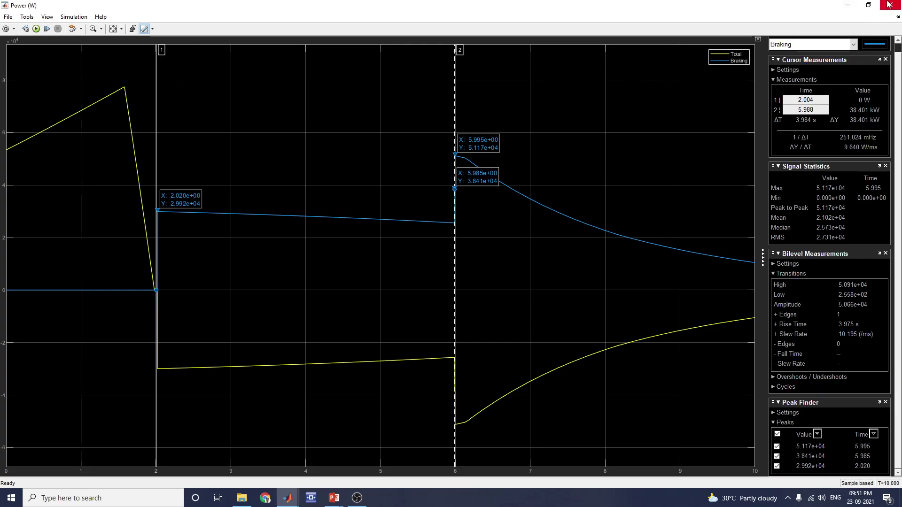
pyautogui.click(848, 4)
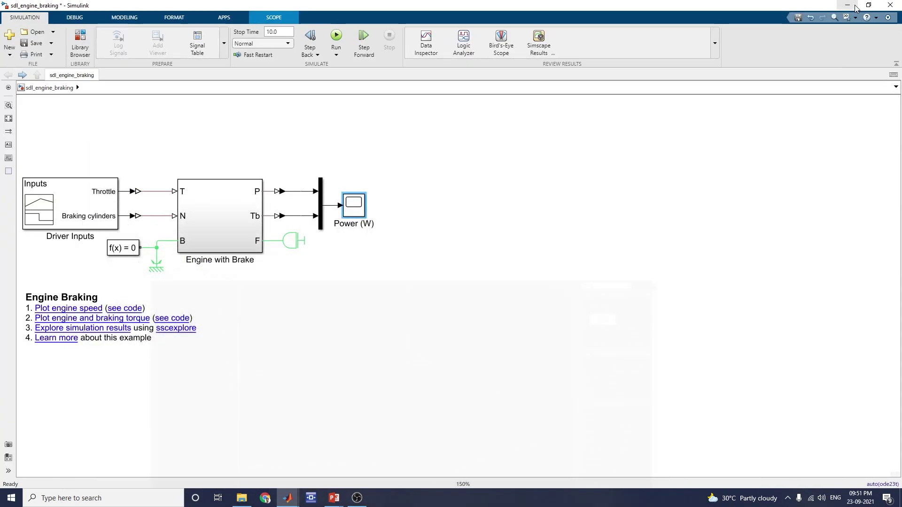
pyautogui.click(170, 324)
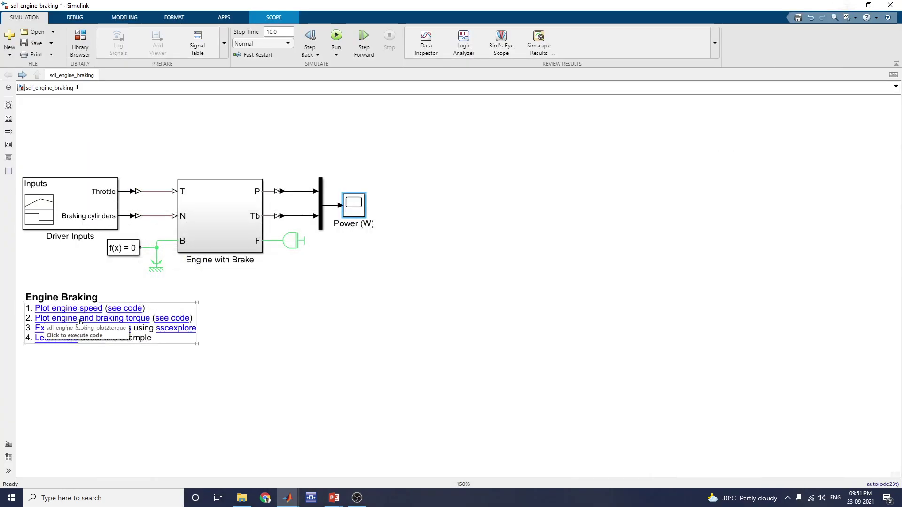
pyautogui.click(79, 323)
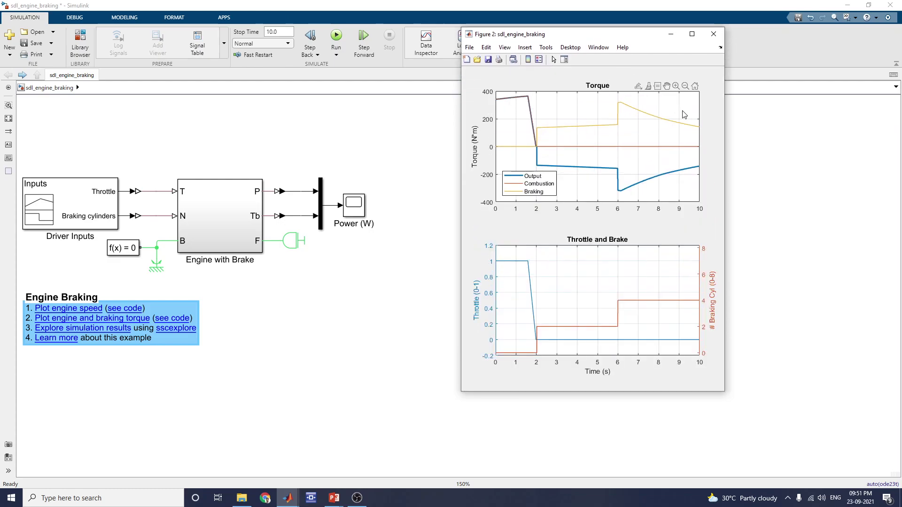
pyautogui.moveTo(725, 156); pyautogui.dragTo(894, 157)
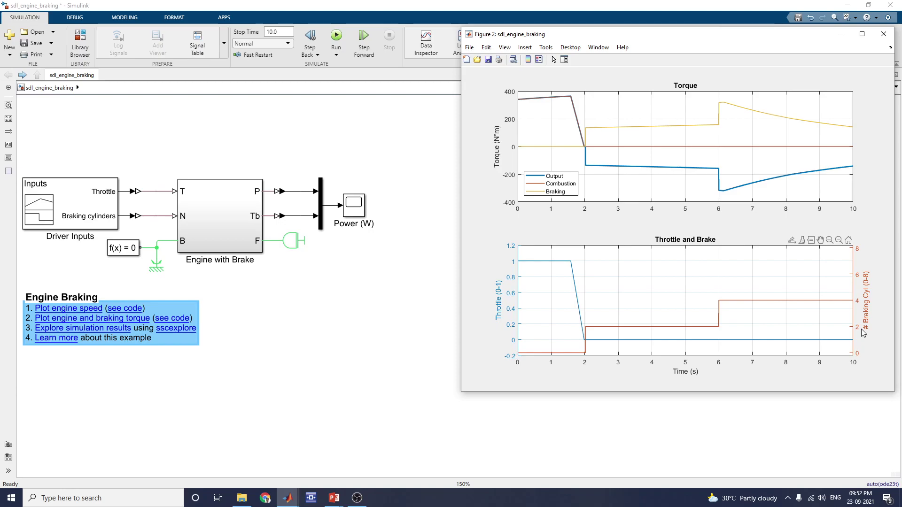
pyautogui.click(228, 362)
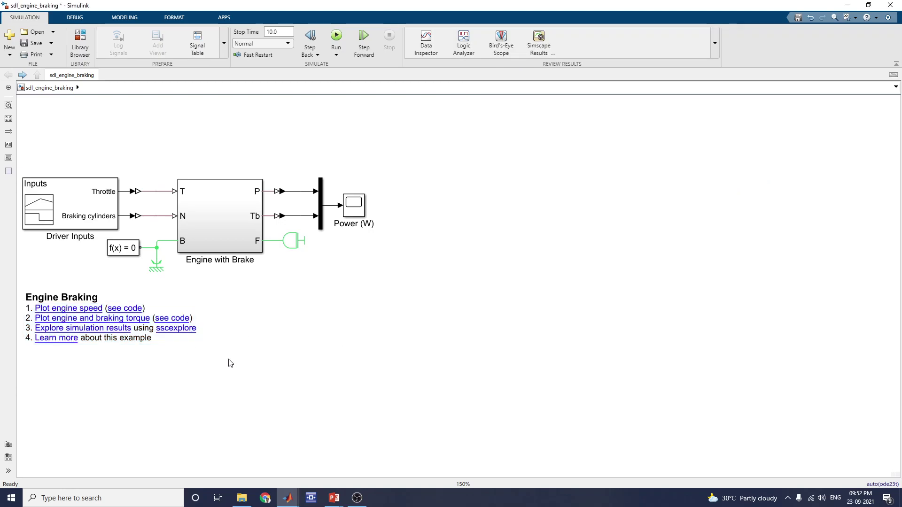
# - Open the Results Explorer full-screen and plot the Engine with Brake and Braking Torque results
pyautogui.click(56, 328)
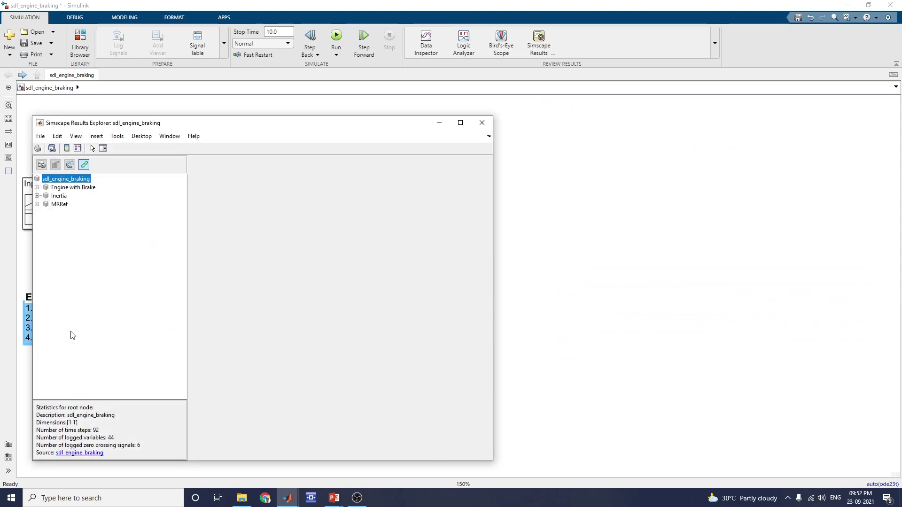
pyautogui.click(461, 123)
pyautogui.click(5, 68)
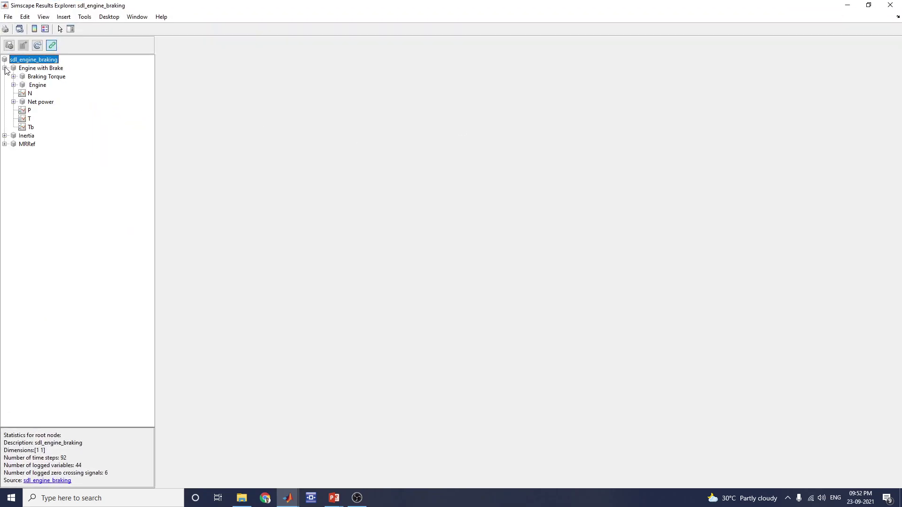
pyautogui.click(51, 71)
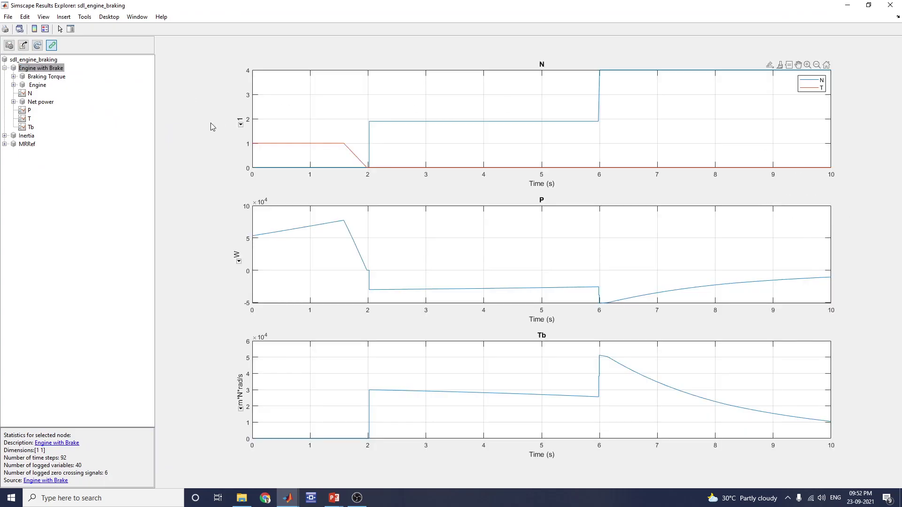
pyautogui.click(46, 76)
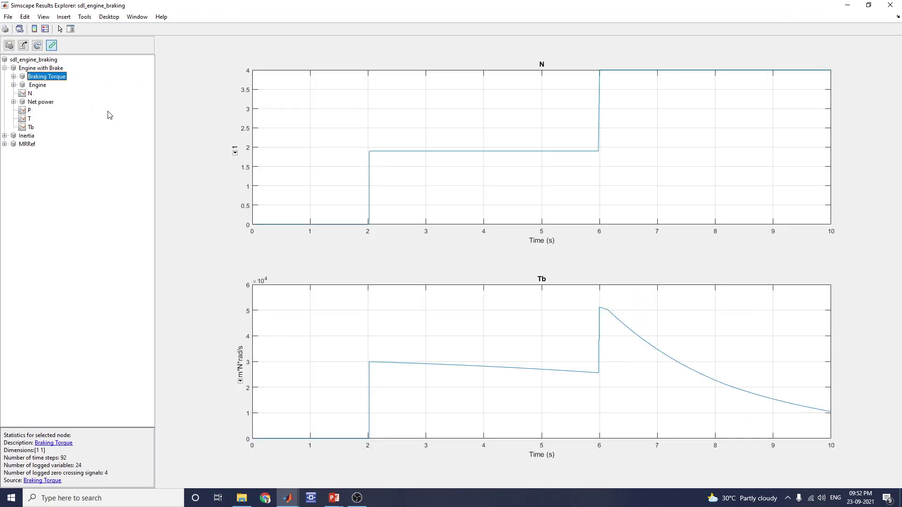
# - Plot Braking Power, Per cylinder, Motion Sensor, Num Cyl Limit, Total Braking Torque, then Engine's B results
pyautogui.click(14, 77)
pyautogui.click(46, 94)
pyautogui.click(53, 87)
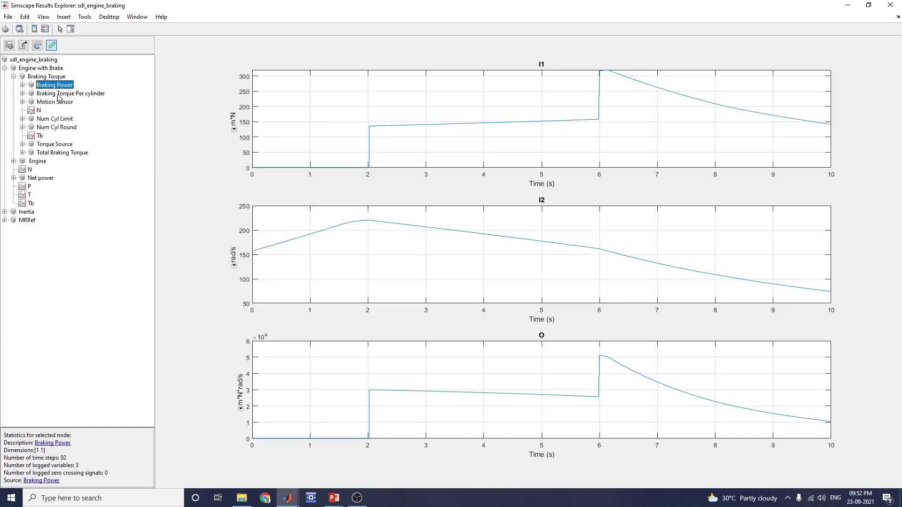
pyautogui.click(59, 94)
pyautogui.click(65, 104)
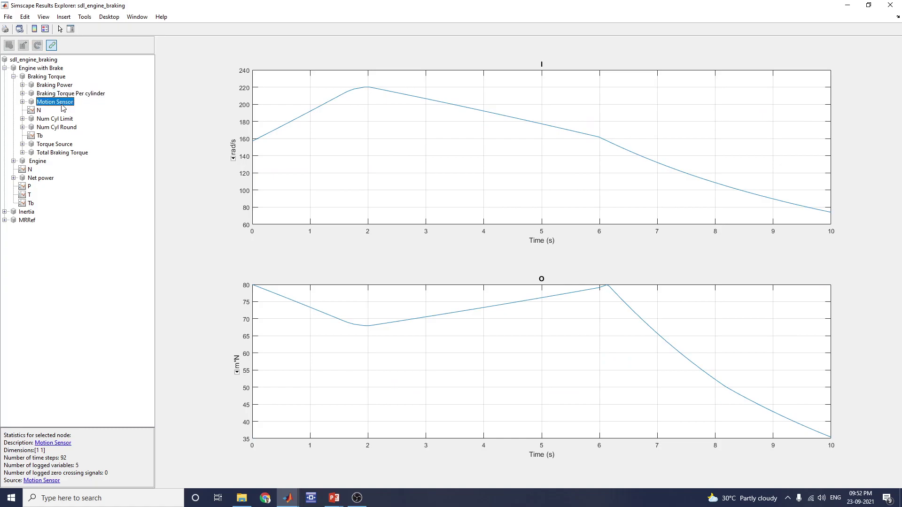
pyautogui.click(53, 120)
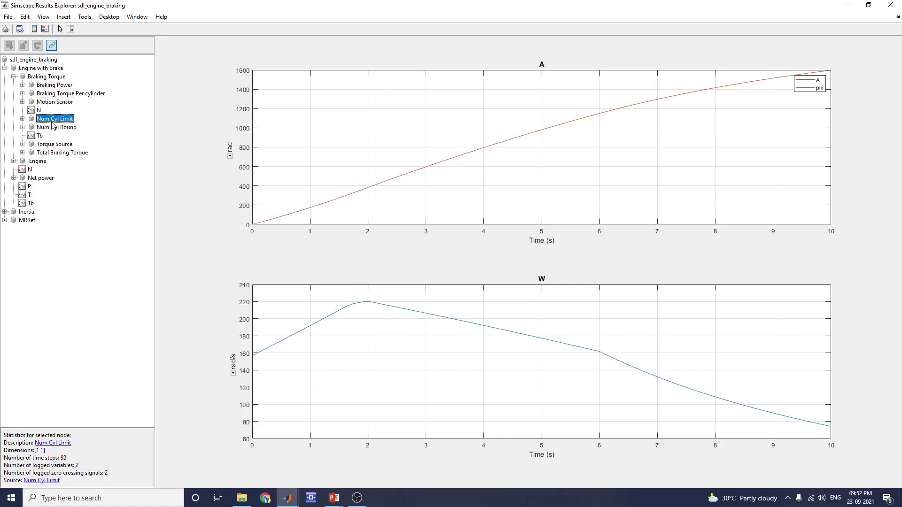
pyautogui.click(59, 153)
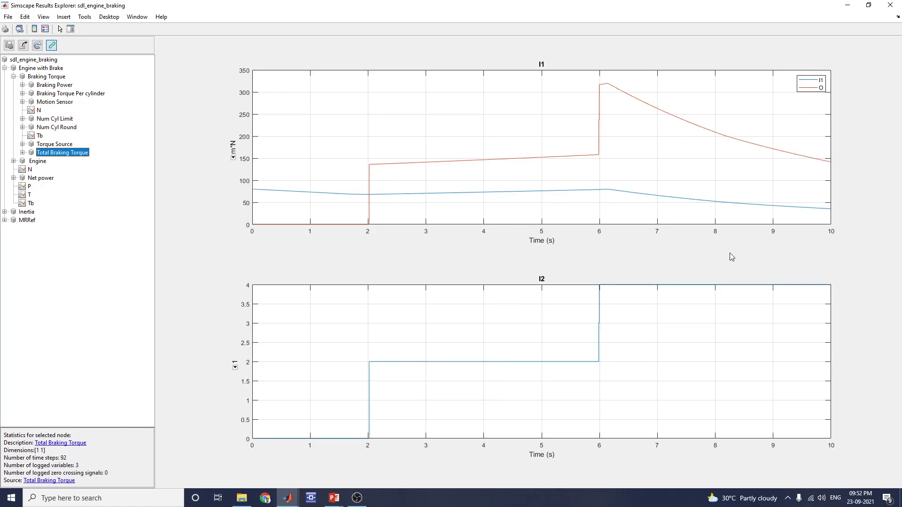
pyautogui.click(14, 162)
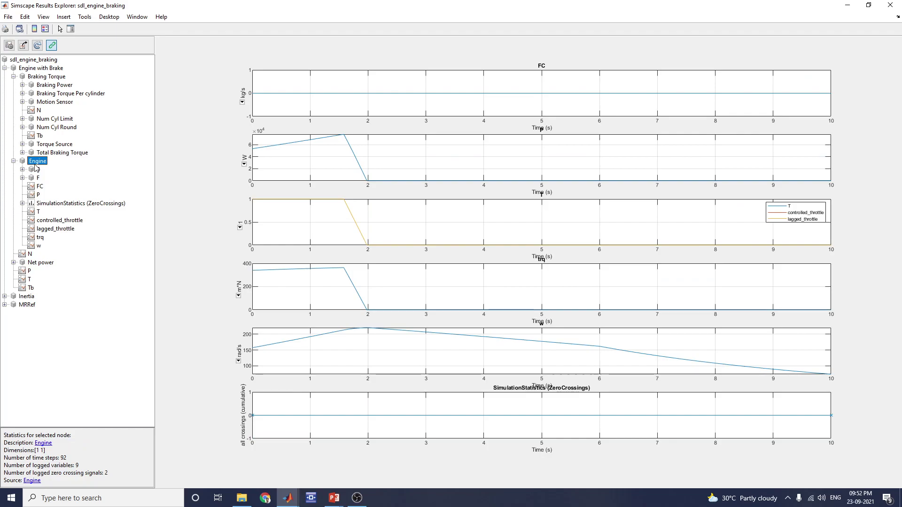
pyautogui.click(39, 170)
# - Plot FC, SimulationStatistics, controlled_throttle, lagged_throttle and the Net power results
pyautogui.click(46, 186)
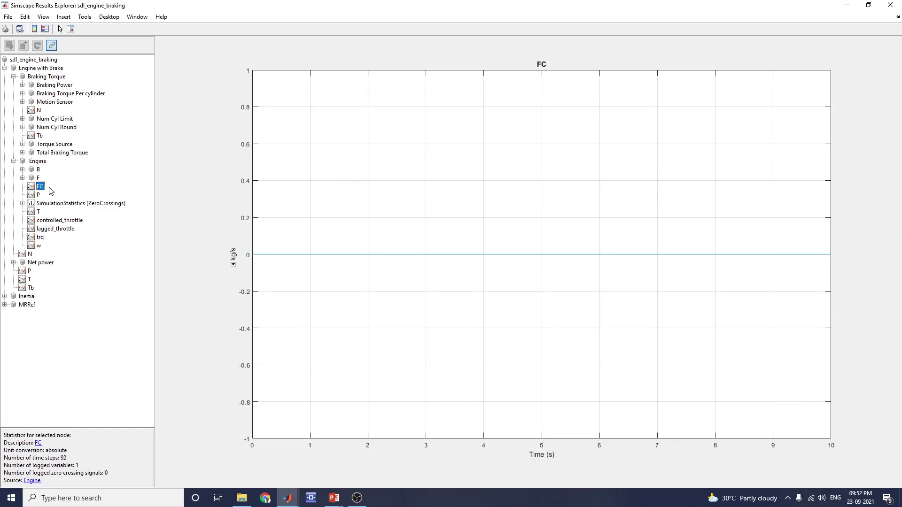
pyautogui.click(65, 204)
pyautogui.click(71, 221)
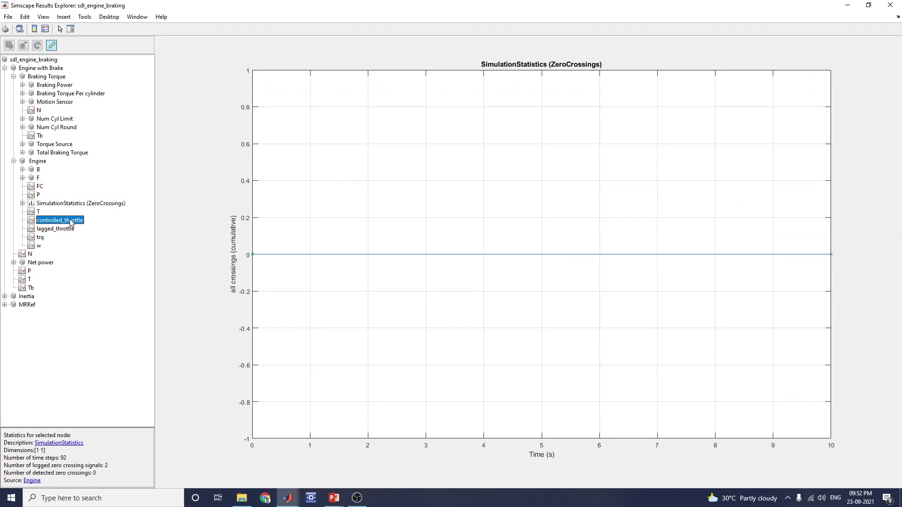
pyautogui.click(73, 231)
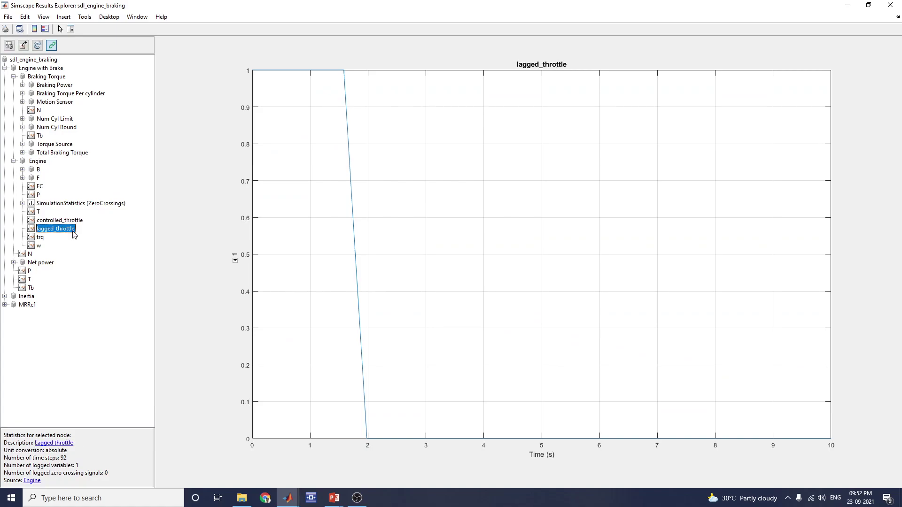
pyautogui.click(41, 263)
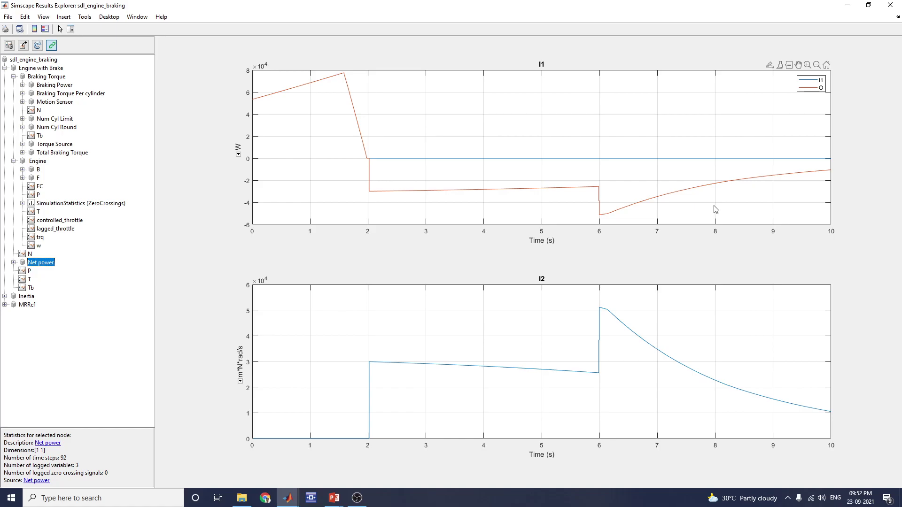
# - Browse the Tools menu without choosing anything, then minimize the Results Explorer
pyautogui.click(85, 17)
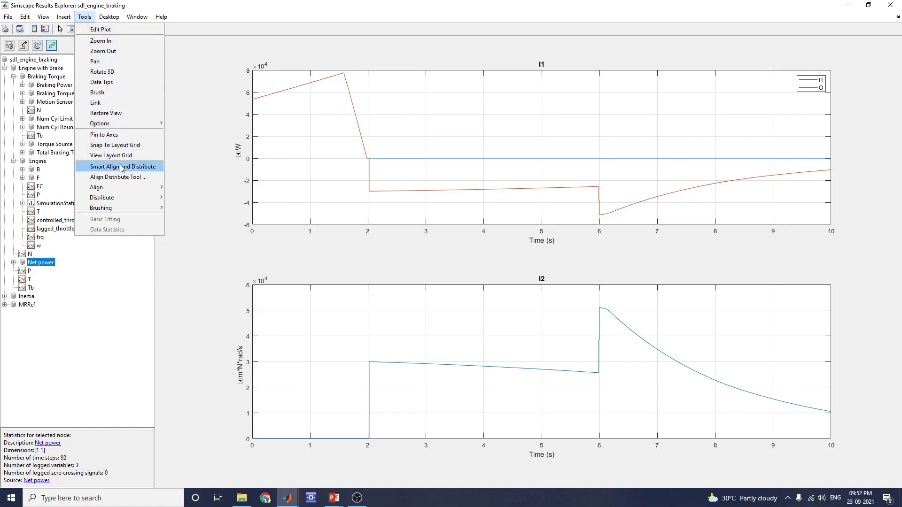
pyautogui.moveTo(118, 198)
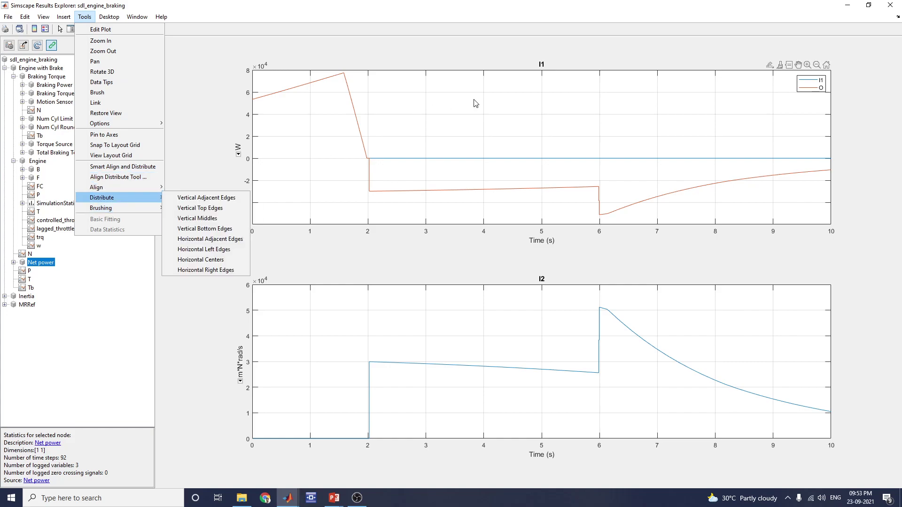
pyautogui.click(379, 49)
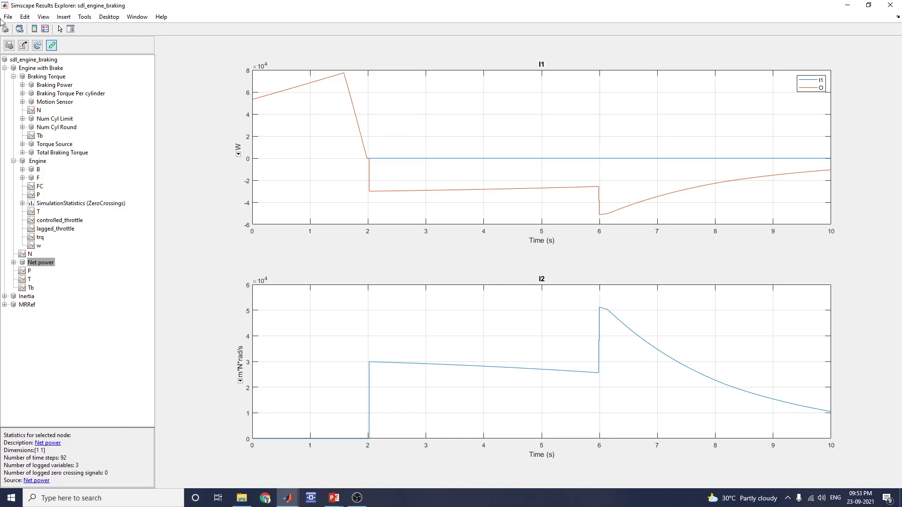
pyautogui.click(847, 6)
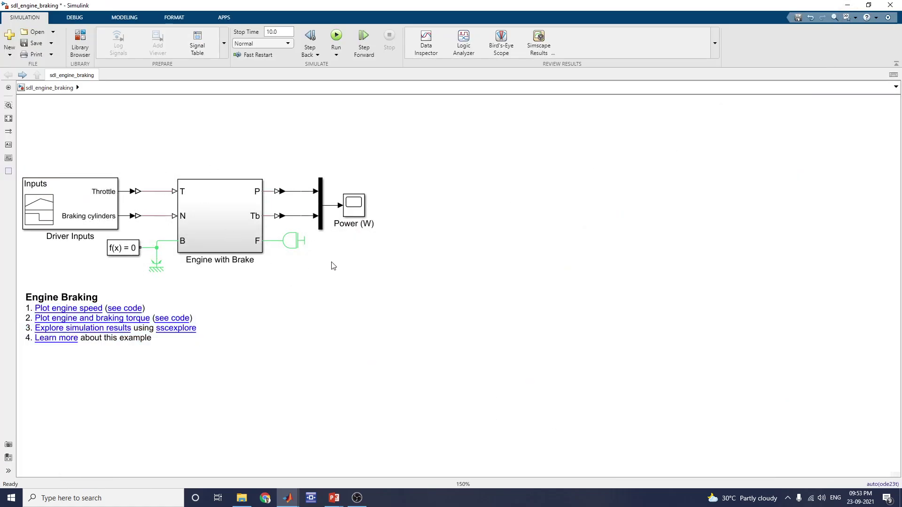